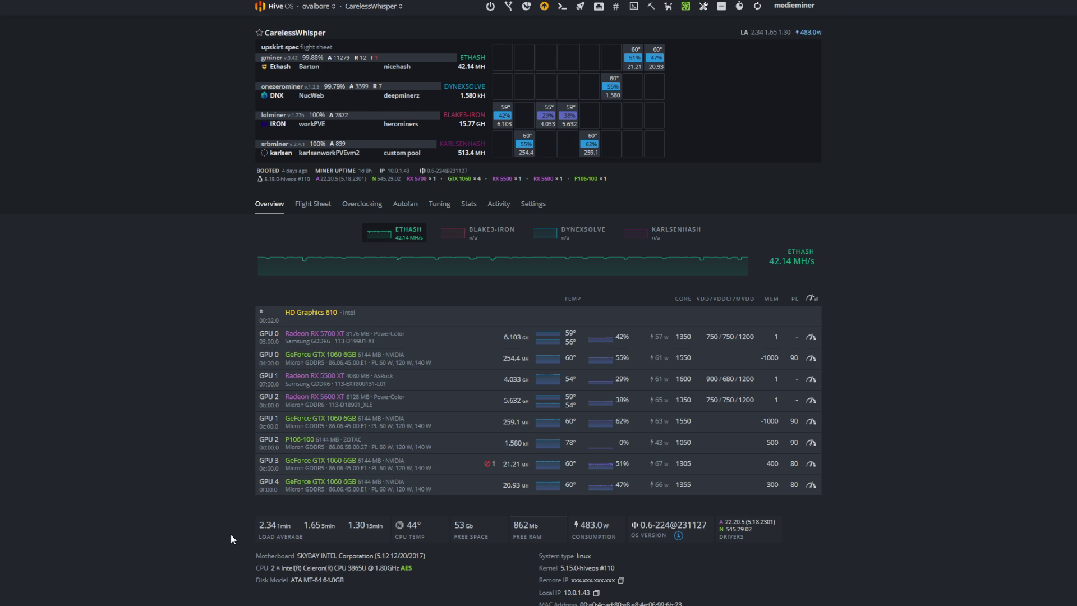
# Download the VBIOS of GPU 0 (Radeon RX 5700 XT) from the rig's Overclocking settings
pyautogui.click(361, 205)
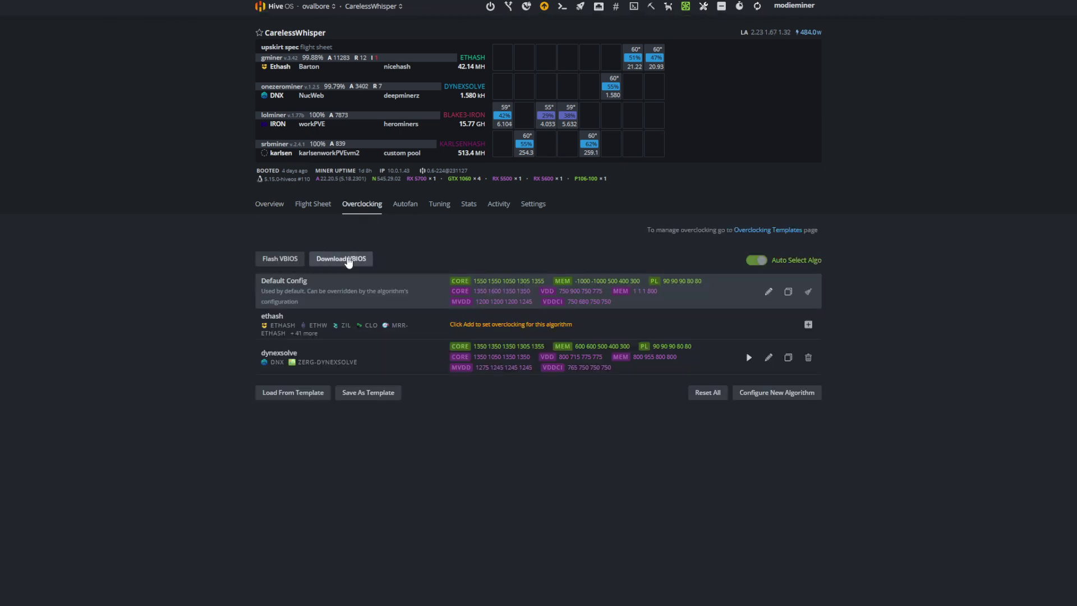
pyautogui.click(348, 261)
pyautogui.click(433, 334)
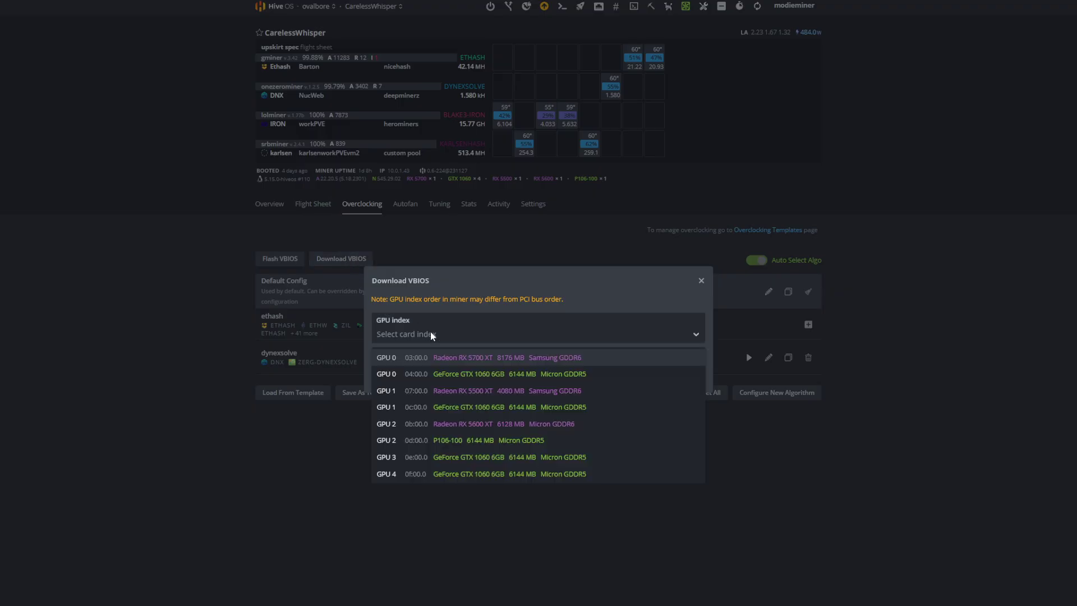
pyautogui.click(464, 362)
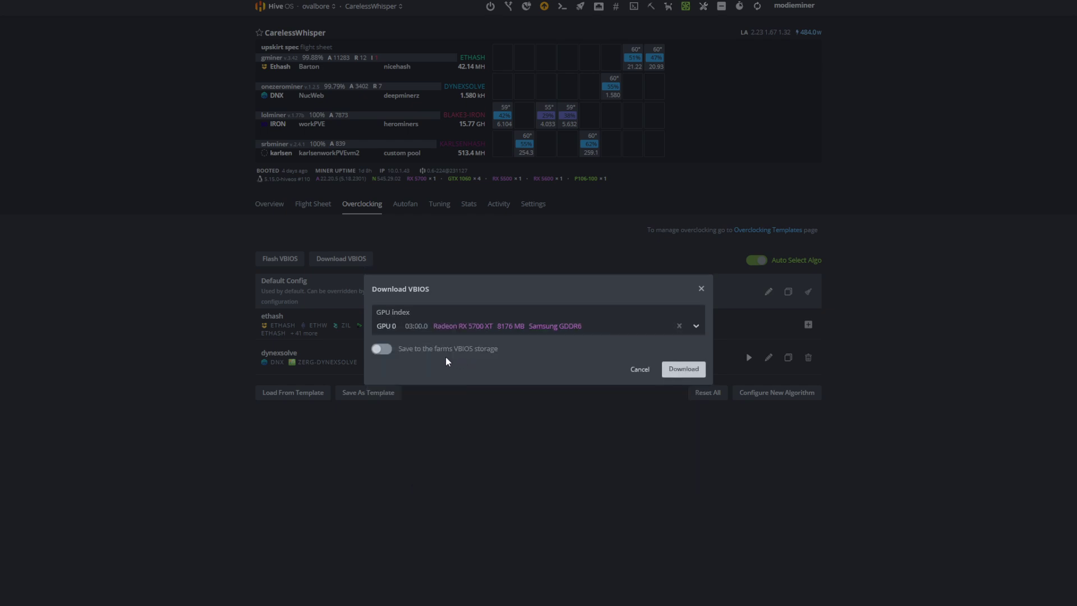
pyautogui.click(388, 350)
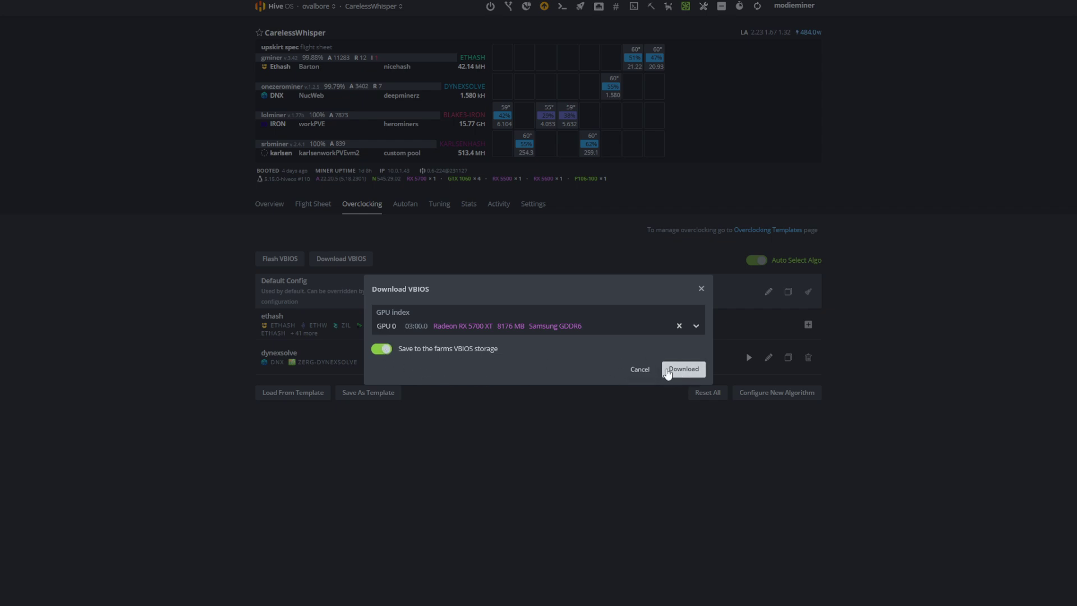
pyautogui.click(381, 350)
pyautogui.click(669, 371)
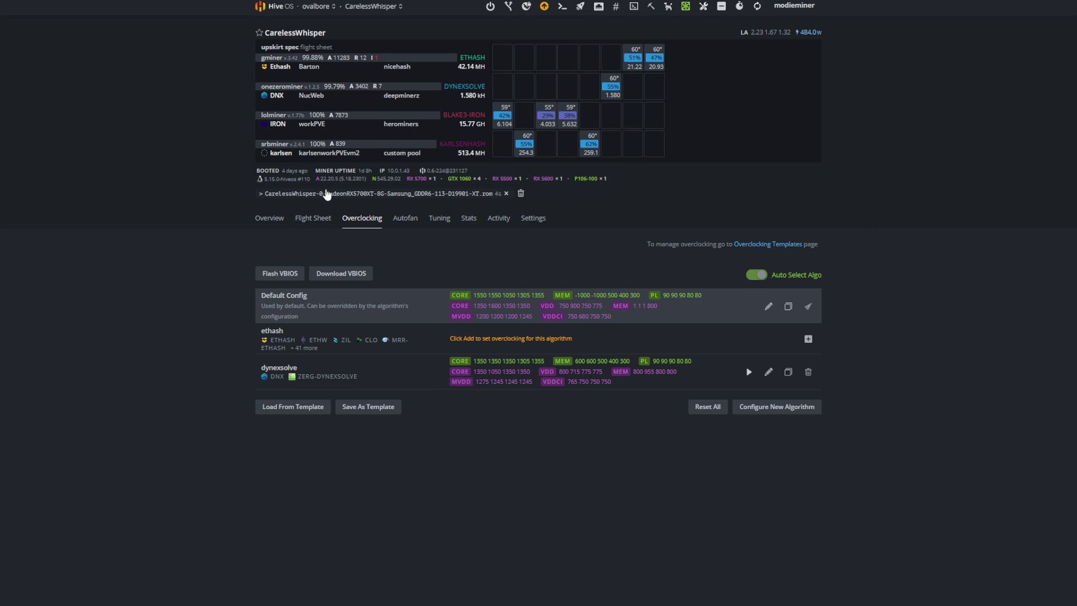
# Read the TechPowerUp page for Powercolor.RX5700XT.8192.190905.rom down to its Download Now section
pyautogui.click(270, 218)
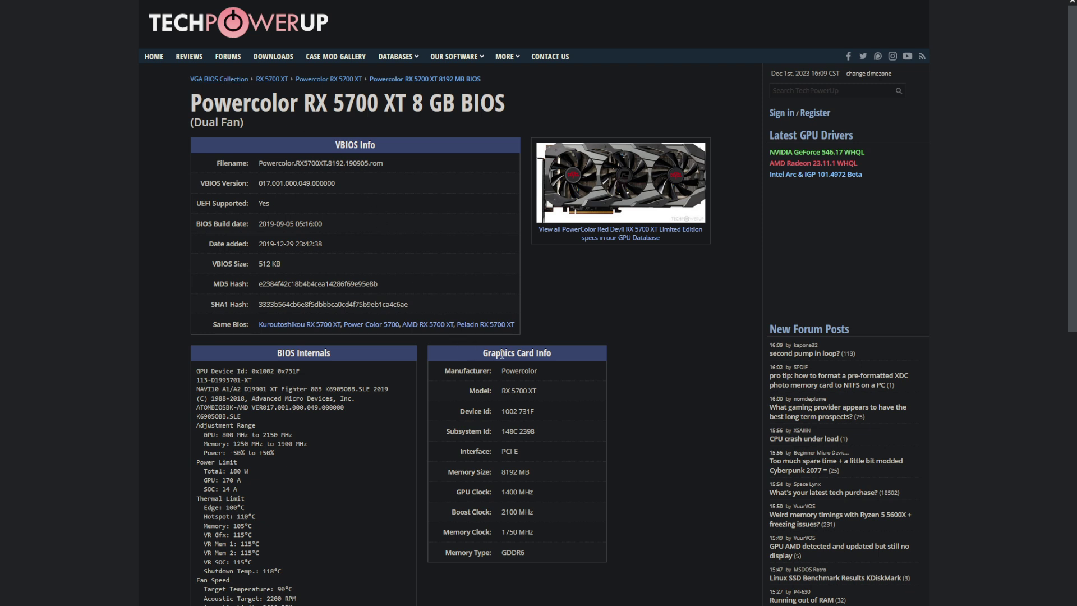
pyautogui.moveTo(202, 104); pyautogui.dragTo(468, 112)
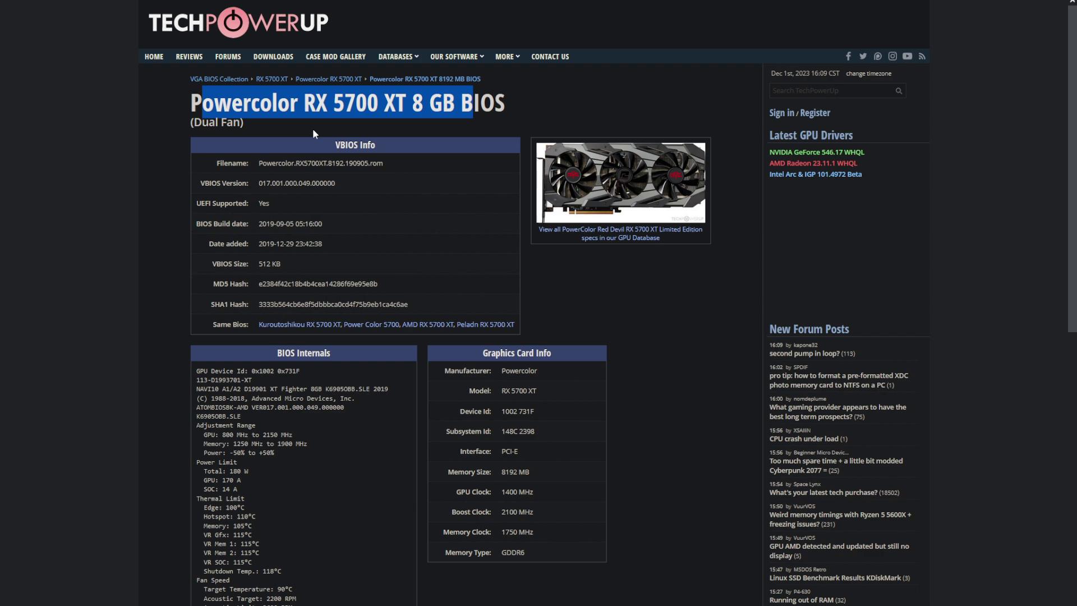
pyautogui.click(268, 133)
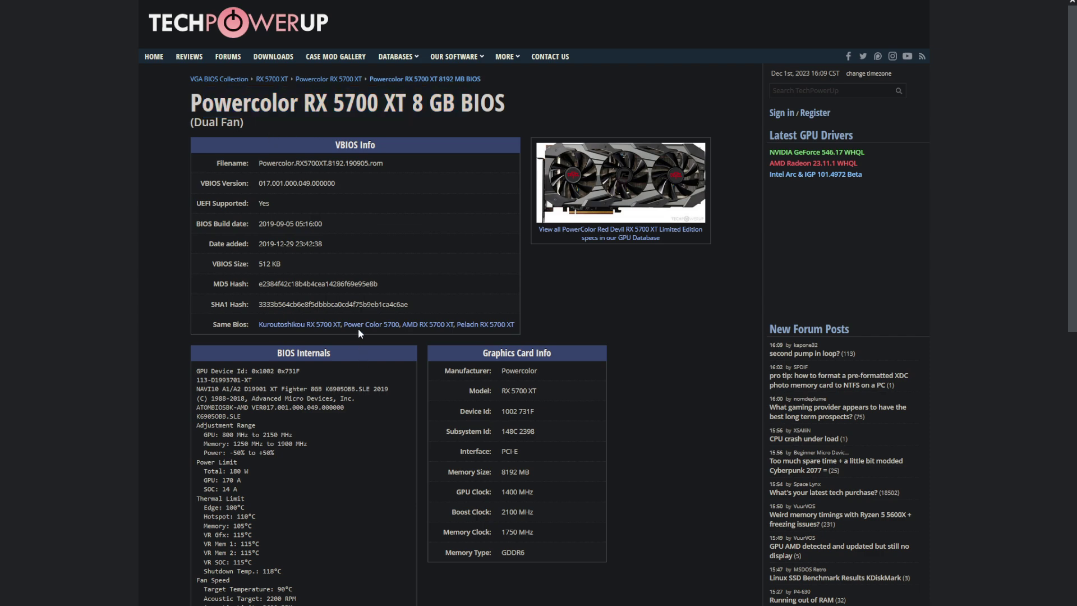
pyautogui.scroll(-3, 496, 384)
pyautogui.scroll(-10, 497, 382)
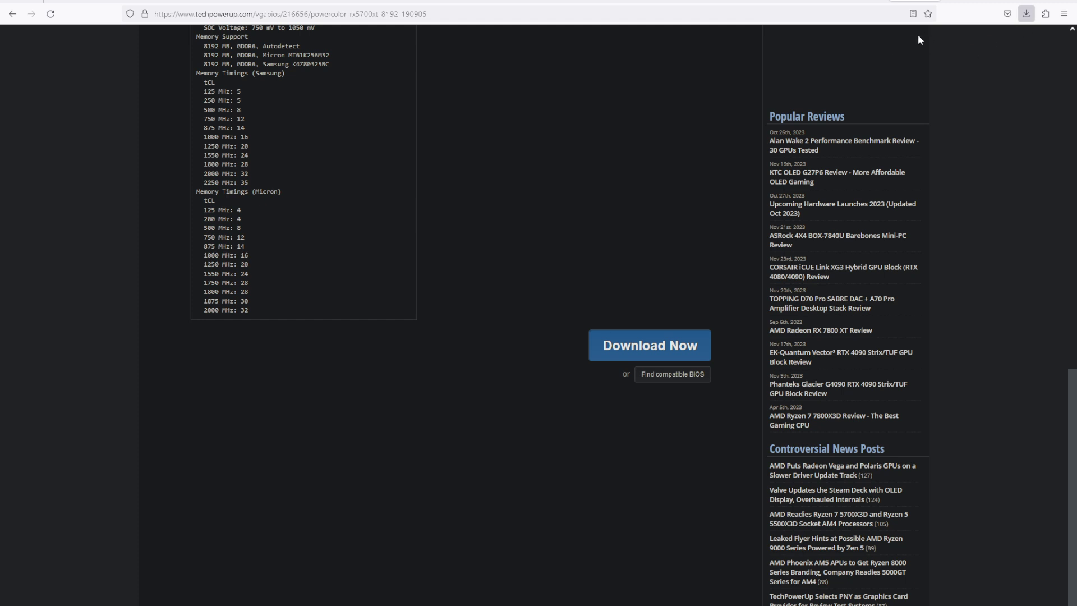
# Prepare a flash of Powercolor.RX5700XT.8192.190905.rom to GPU 0, then cancel the upload dialog
pyautogui.click(88, 1)
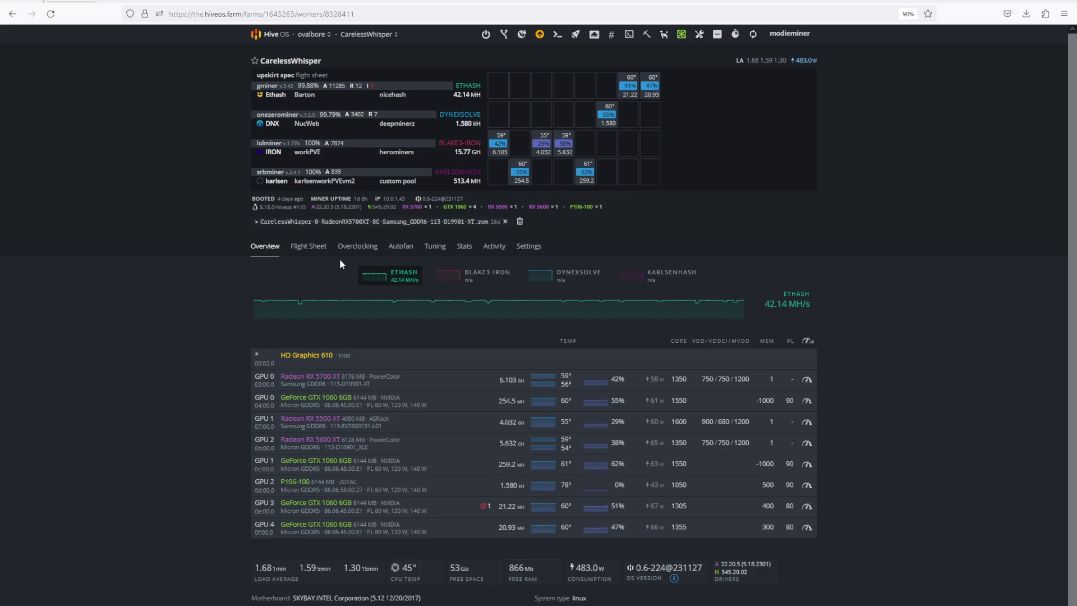
pyautogui.click(356, 252)
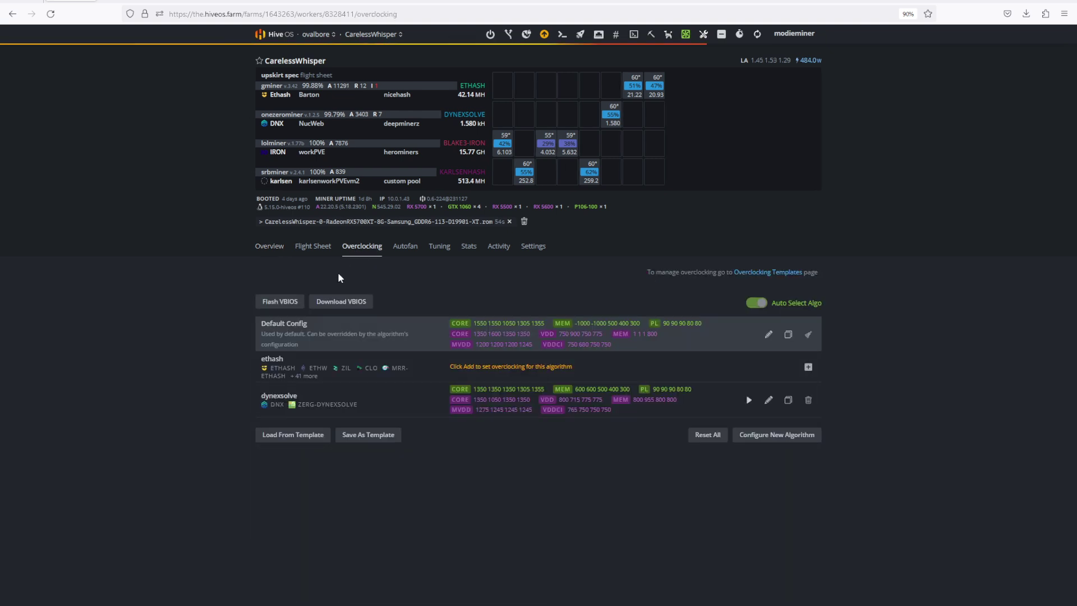
pyautogui.click(274, 304)
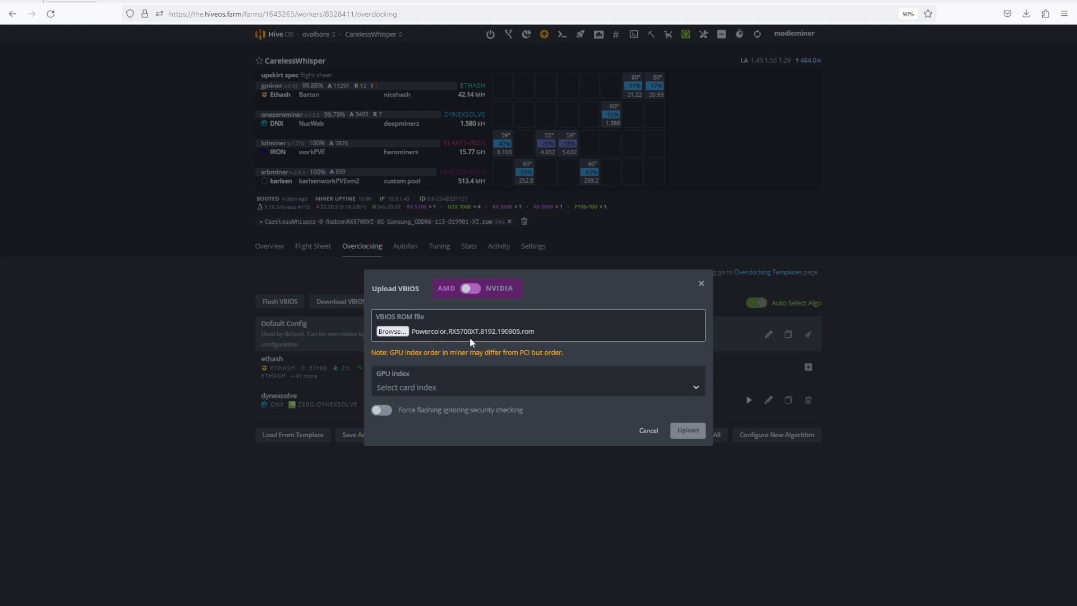
pyautogui.click(440, 390)
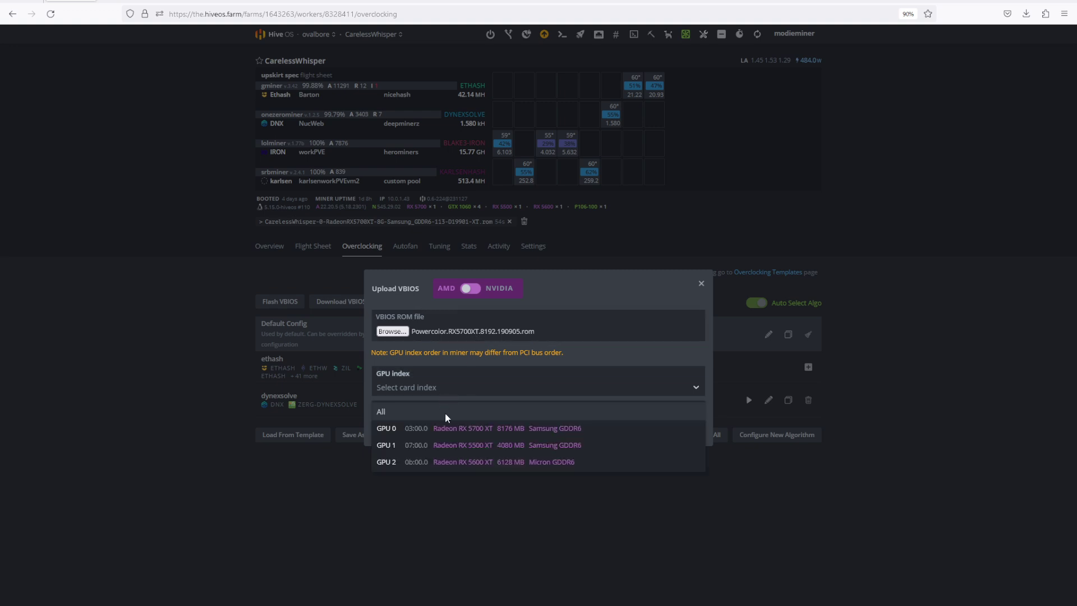
pyautogui.click(456, 428)
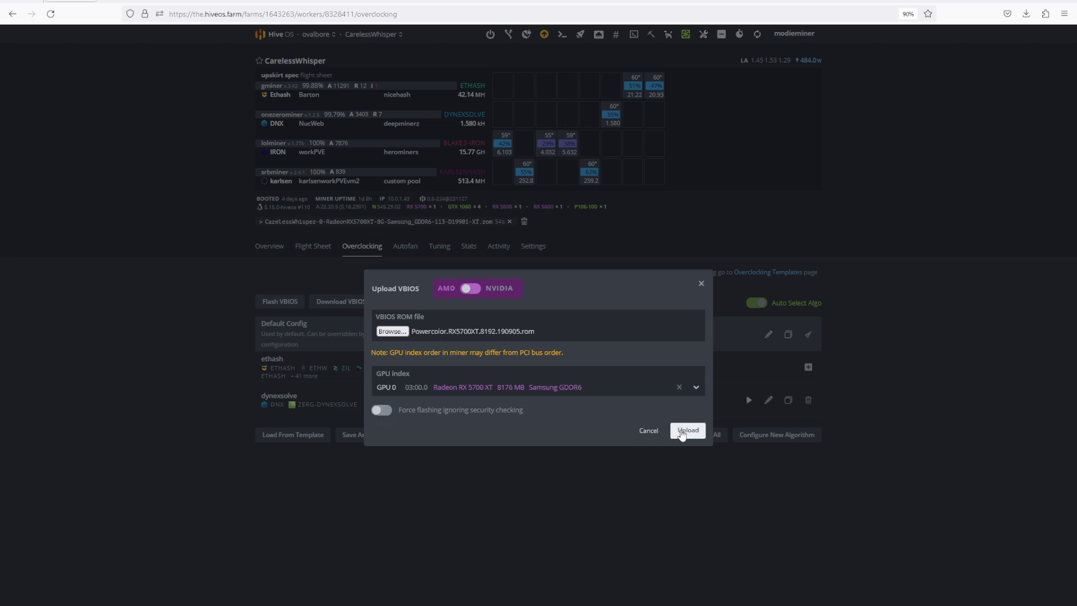
pyautogui.click(643, 430)
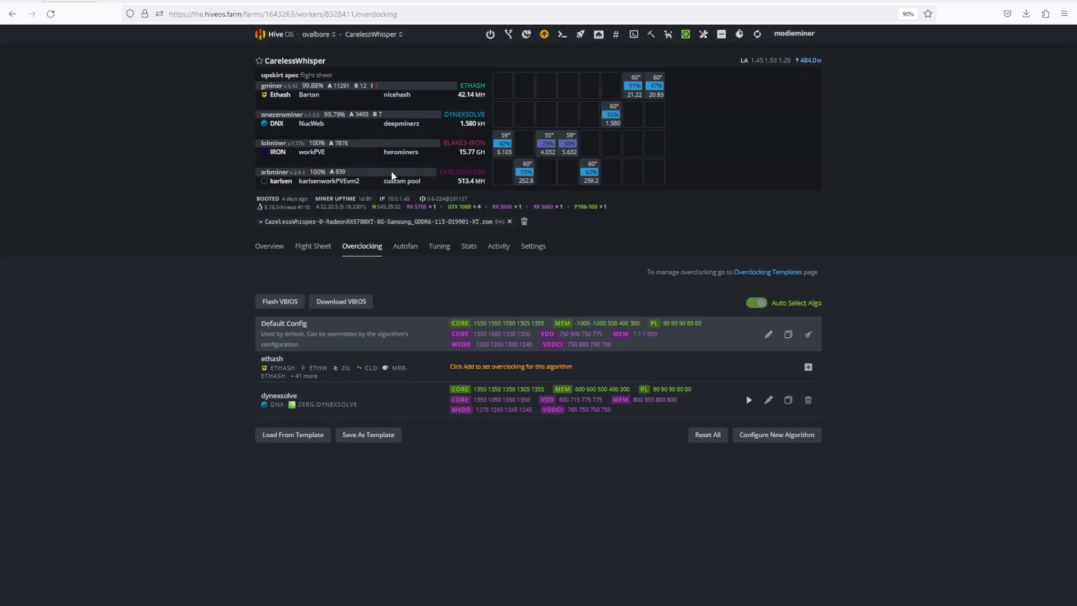
pyautogui.click(270, 246)
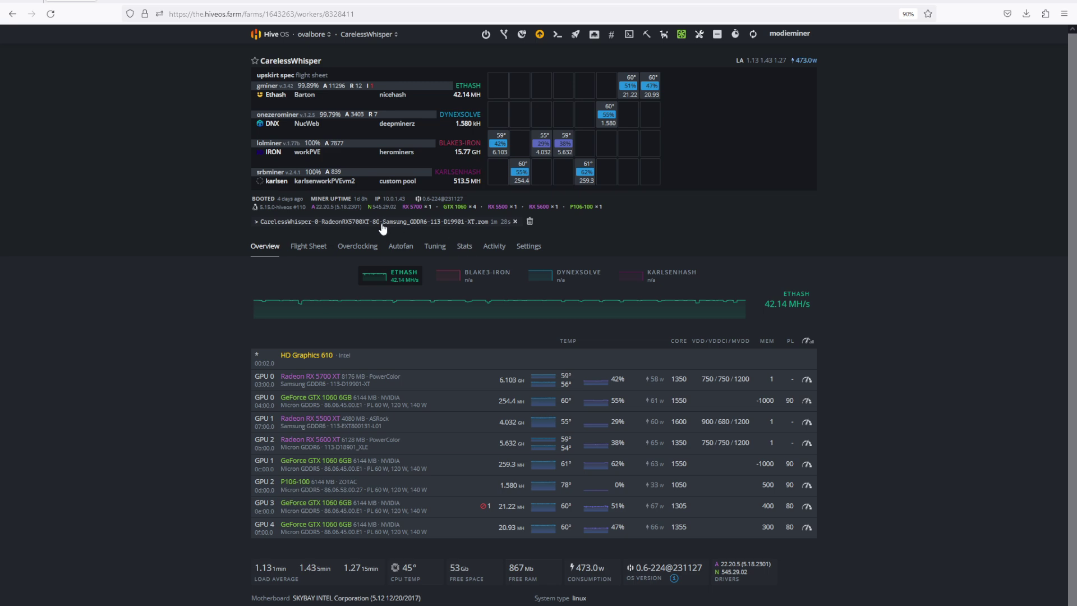
# Compare the Powercolor BIOS's Samsung and Micron memory timing tables on TechPowerUp
pyautogui.moveTo(382, 222); pyautogui.dragTo(413, 223)
pyautogui.click(923, 1)
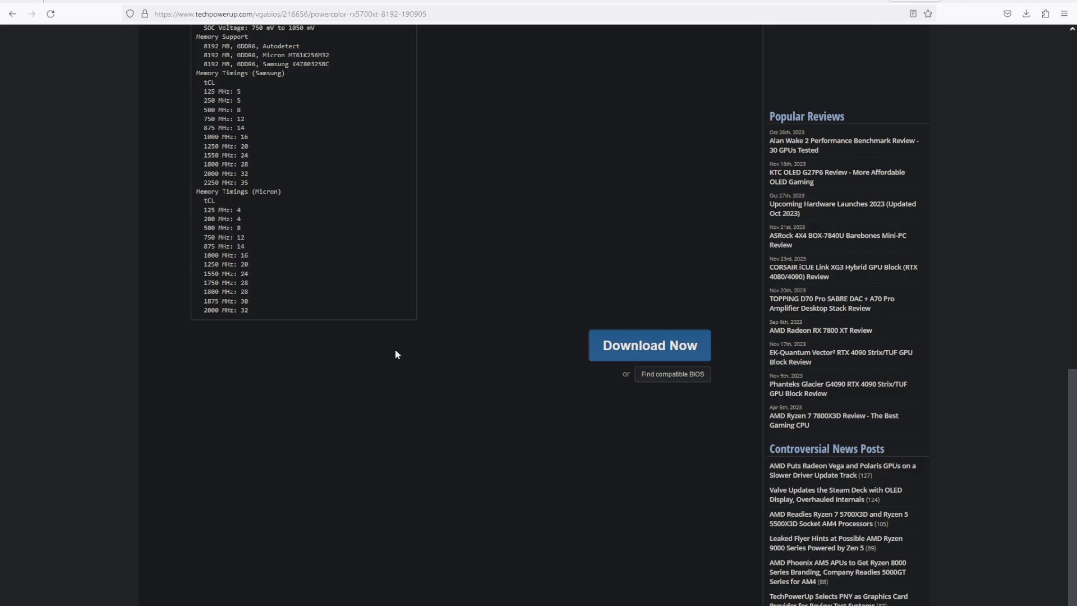
pyautogui.scroll(5, 397, 381)
pyautogui.scroll(5, 336, 477)
pyautogui.scroll(-4, 331, 490)
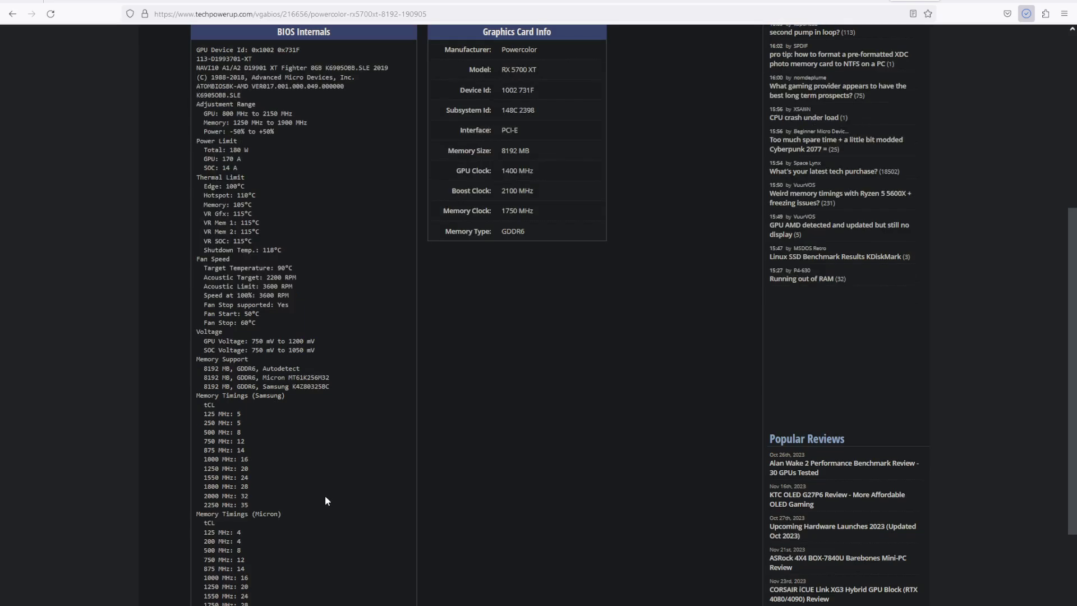
pyautogui.moveTo(298, 394); pyautogui.dragTo(194, 406)
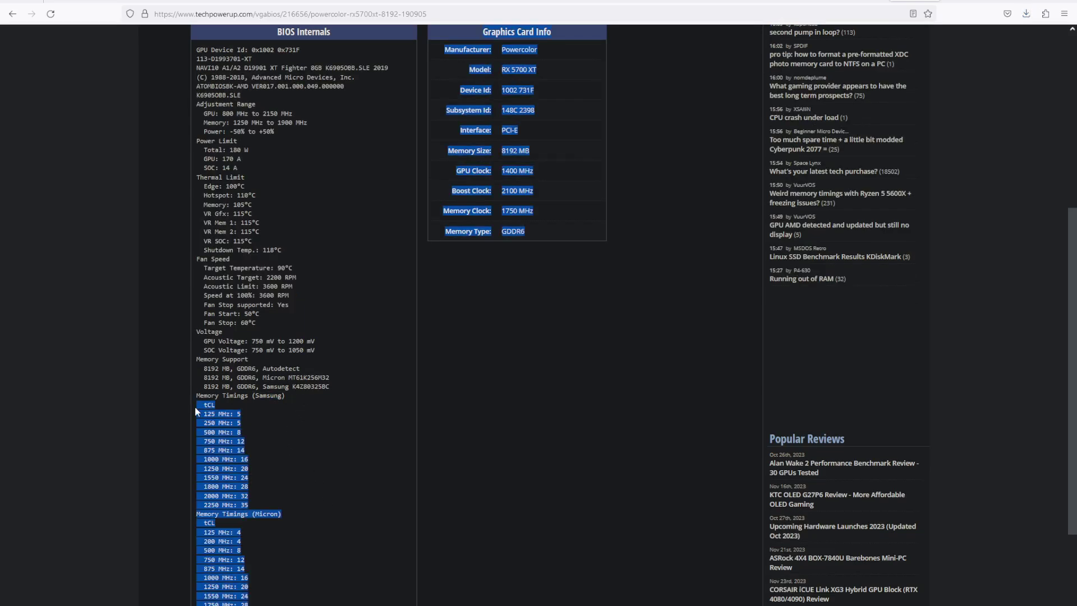
pyautogui.click(303, 402)
pyautogui.scroll(-3, 301, 518)
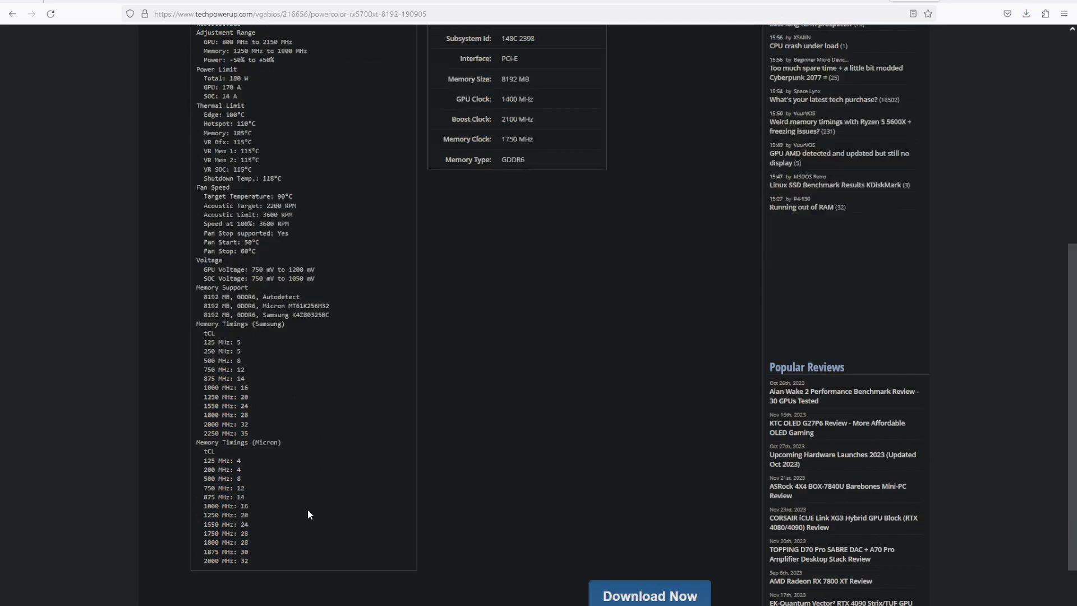
pyautogui.scroll(5, 297, 429)
pyautogui.scroll(5, 407, 423)
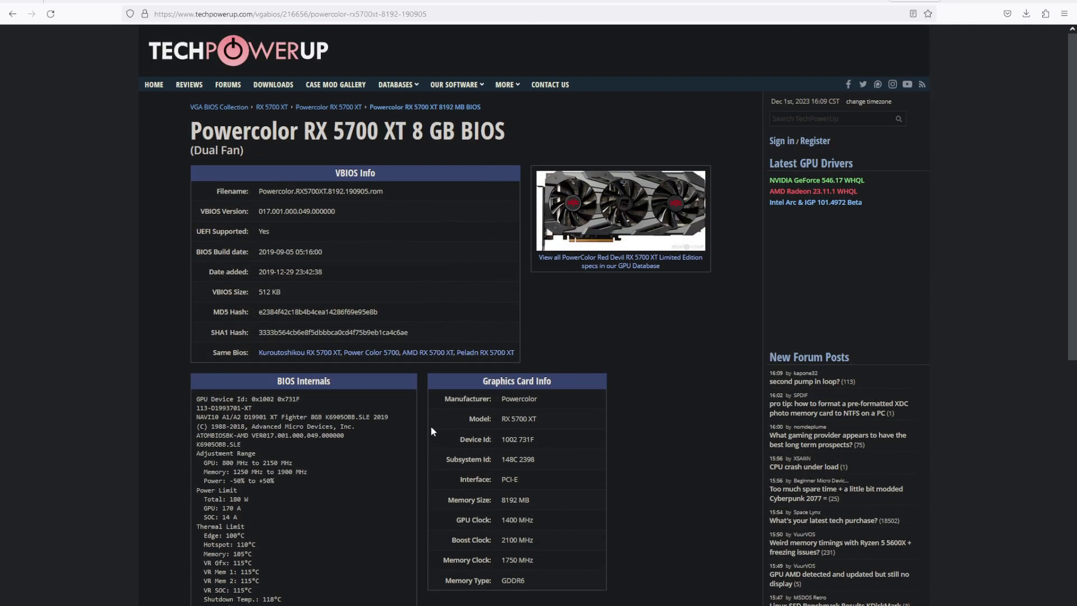
pyautogui.scroll(-4, 299, 477)
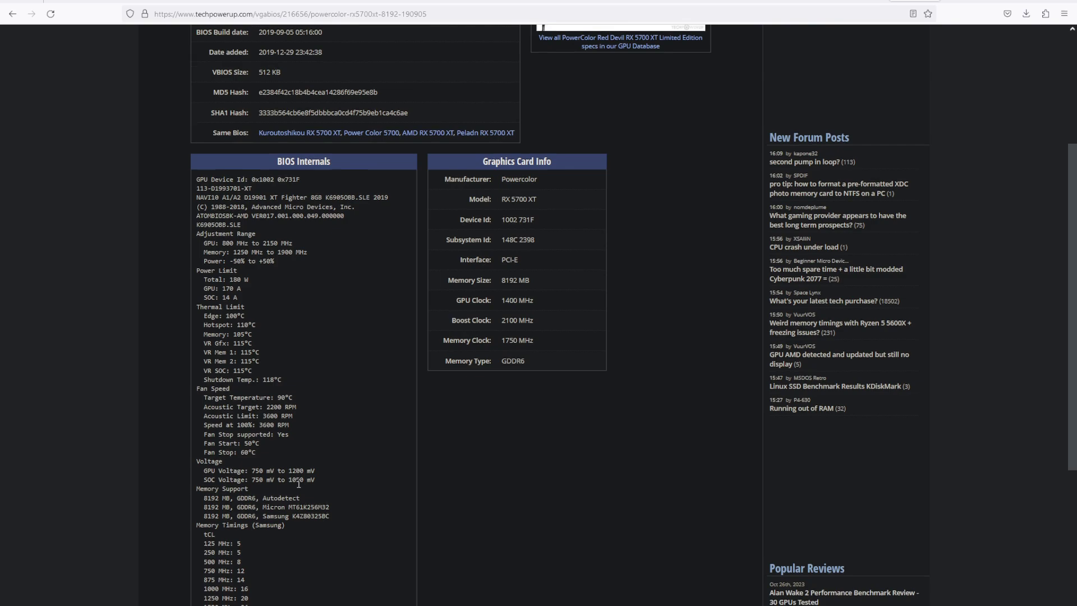
pyautogui.scroll(-4, 298, 484)
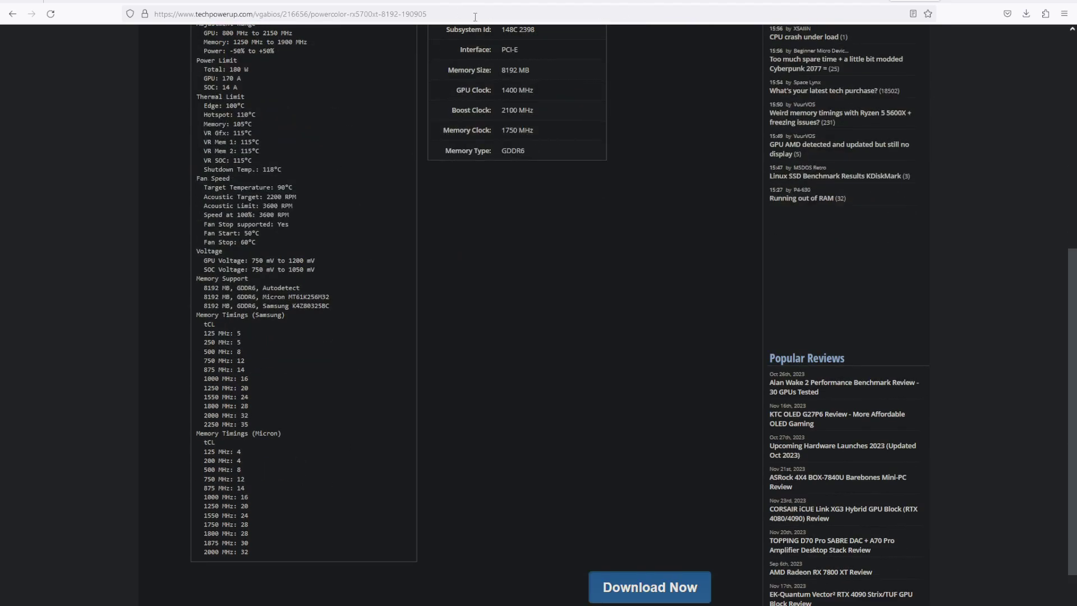
pyautogui.click(85, 4)
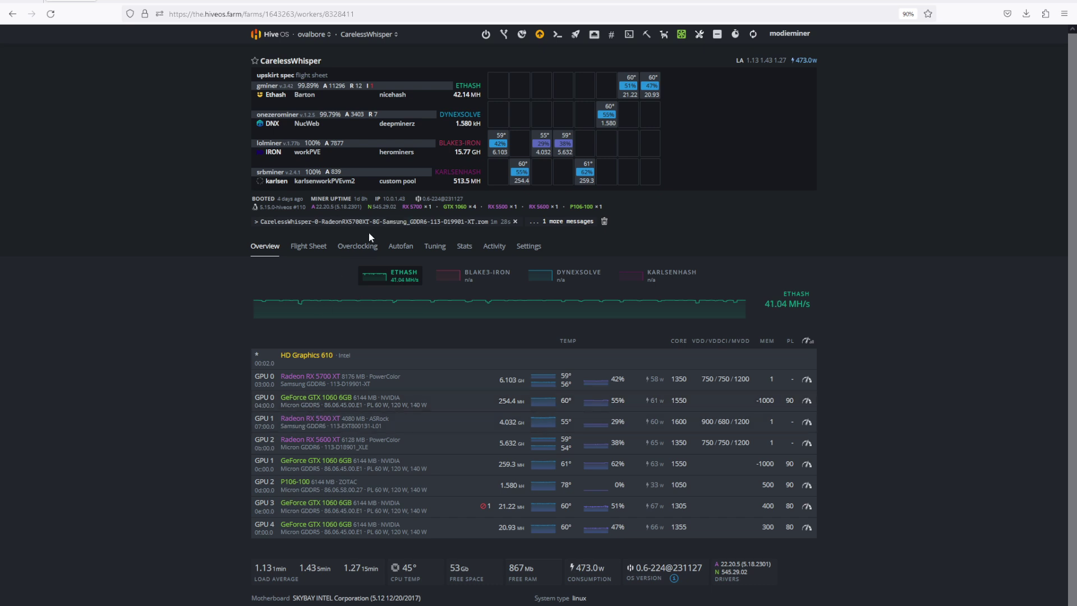
pyautogui.click(357, 246)
pyautogui.click(331, 303)
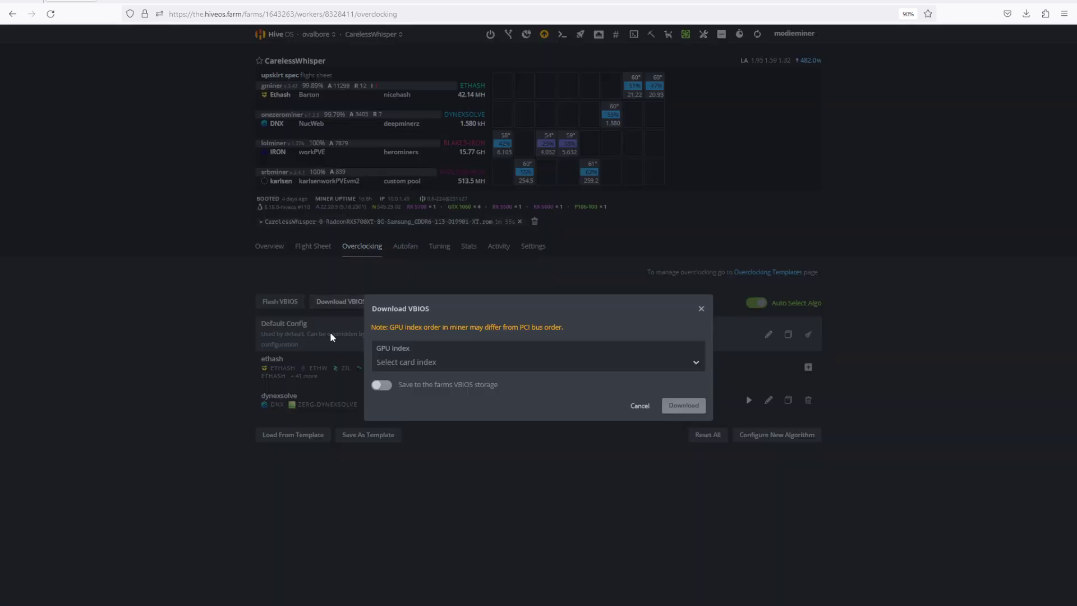
pyautogui.click(407, 362)
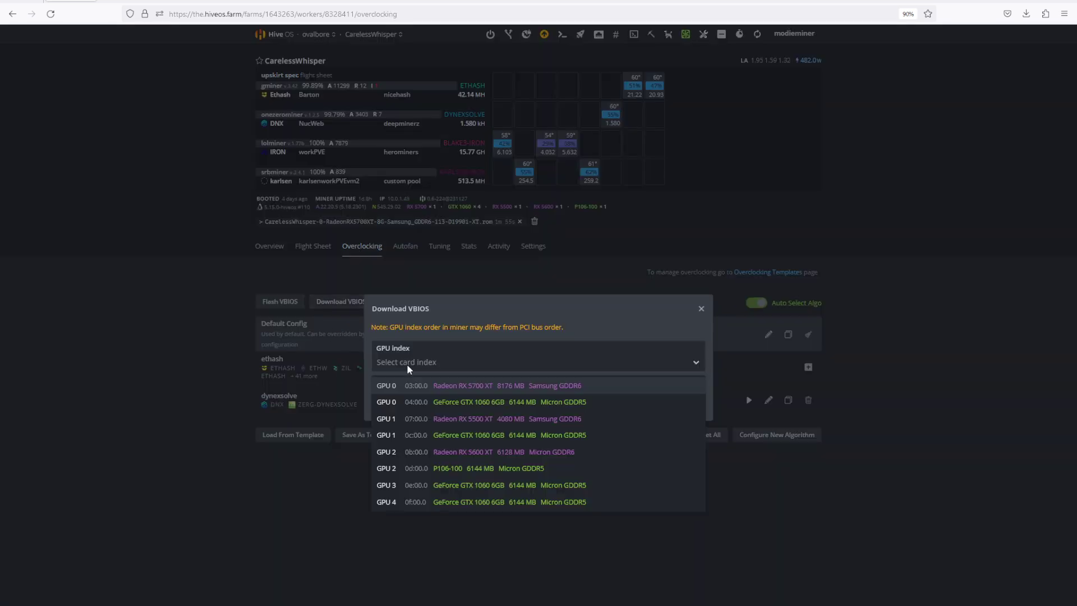
pyautogui.click(436, 452)
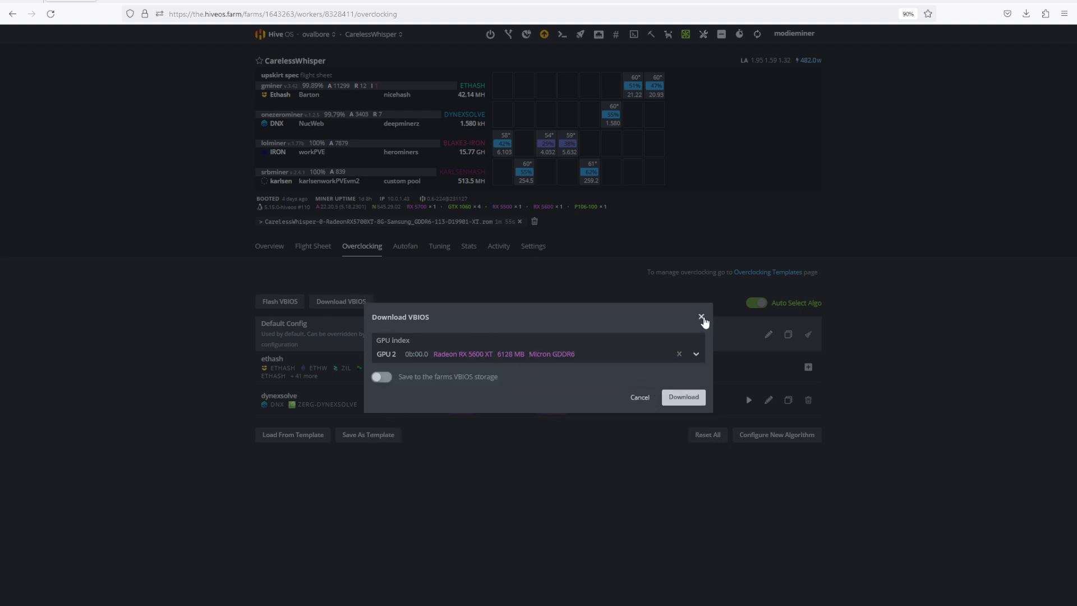
pyautogui.click(567, 353)
pyautogui.click(471, 377)
pyautogui.click(701, 316)
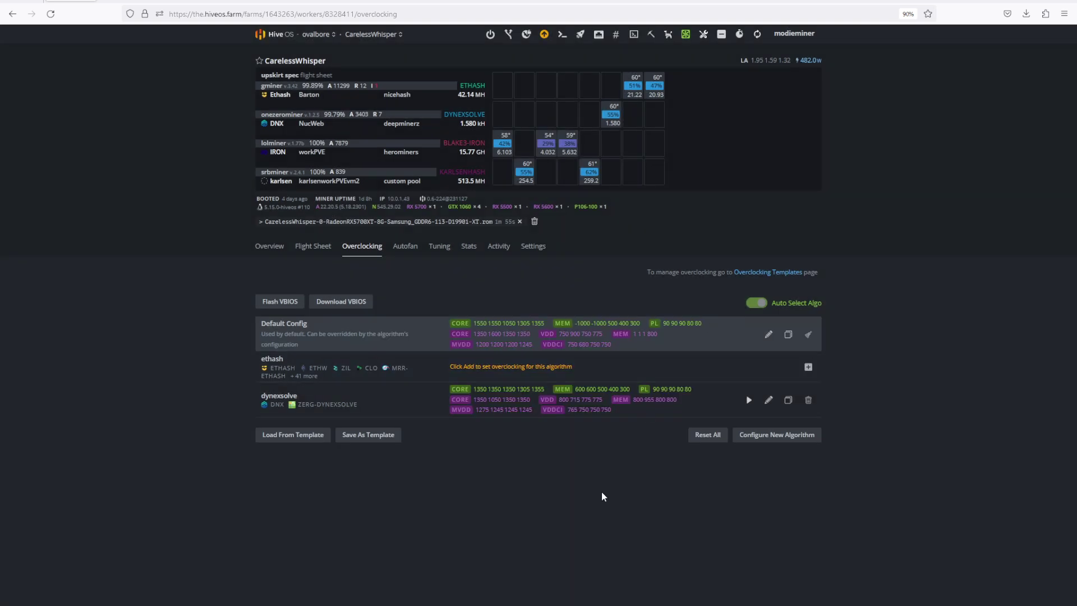
pyautogui.click(263, 250)
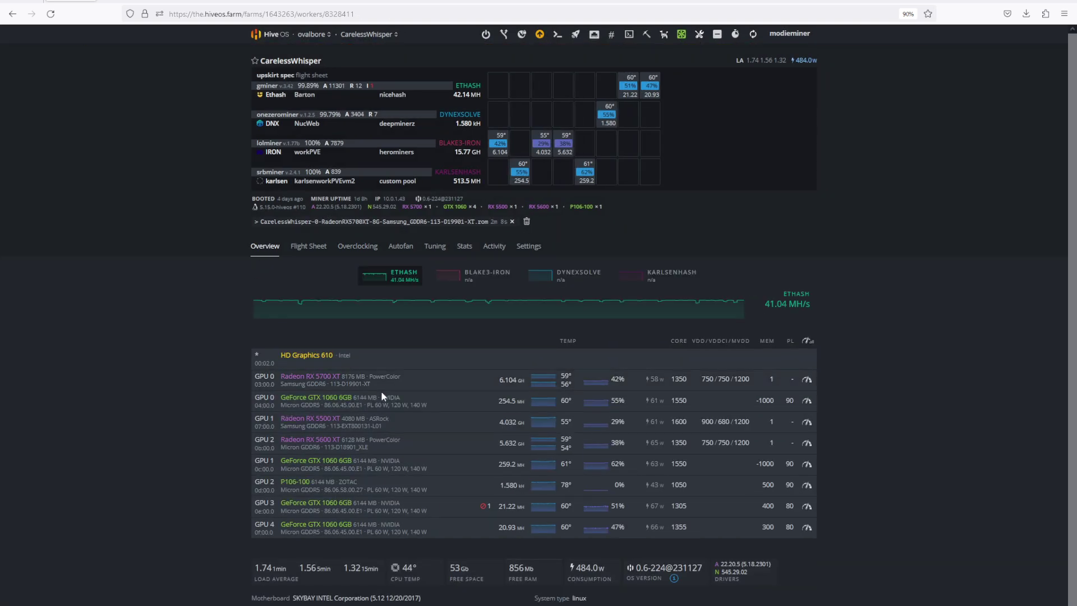